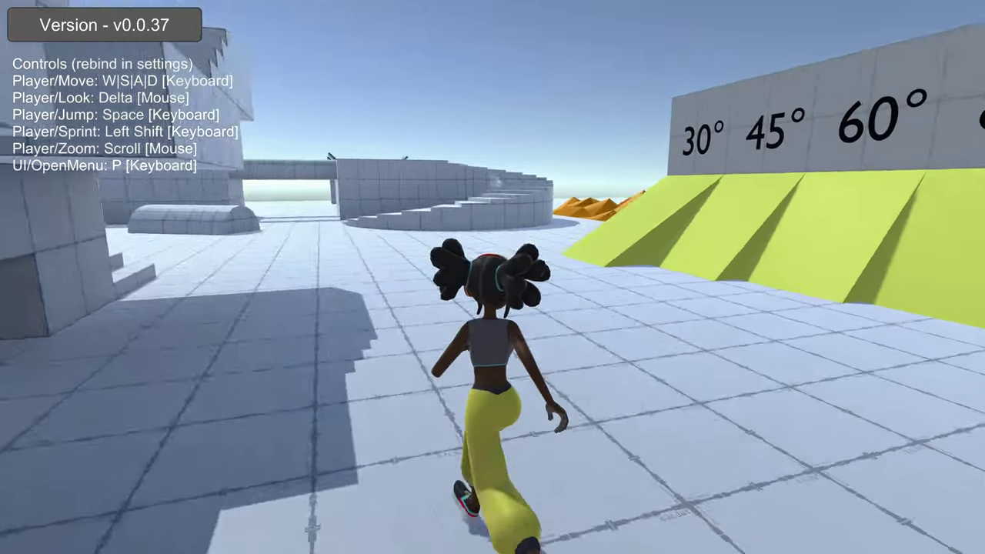
Run and jump the character past the slopes, orange terrain, curved stairs and tilted platforms, and zoom the camera in beside the quarter pipes.
{"action": "key", "text": "w"}
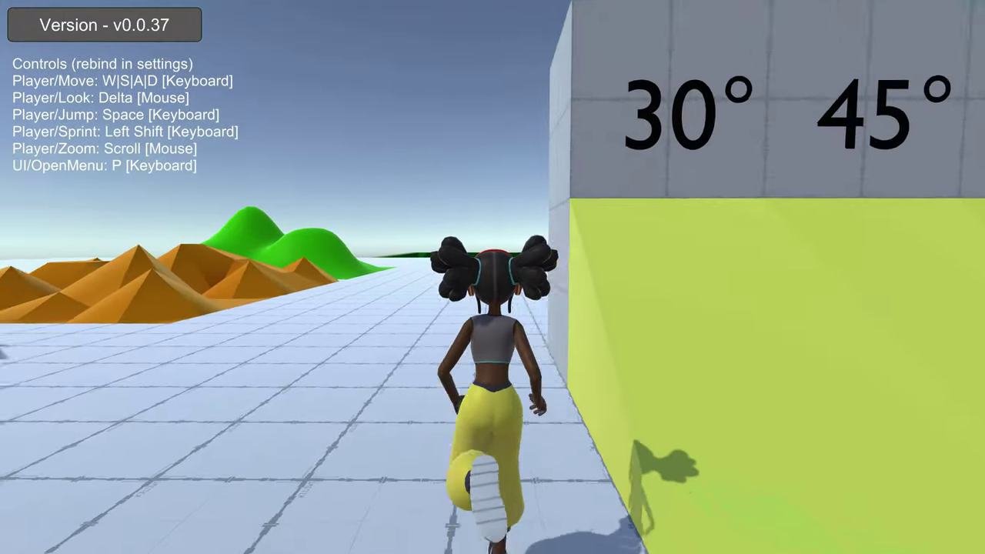
{"action": "key", "text": "w"}
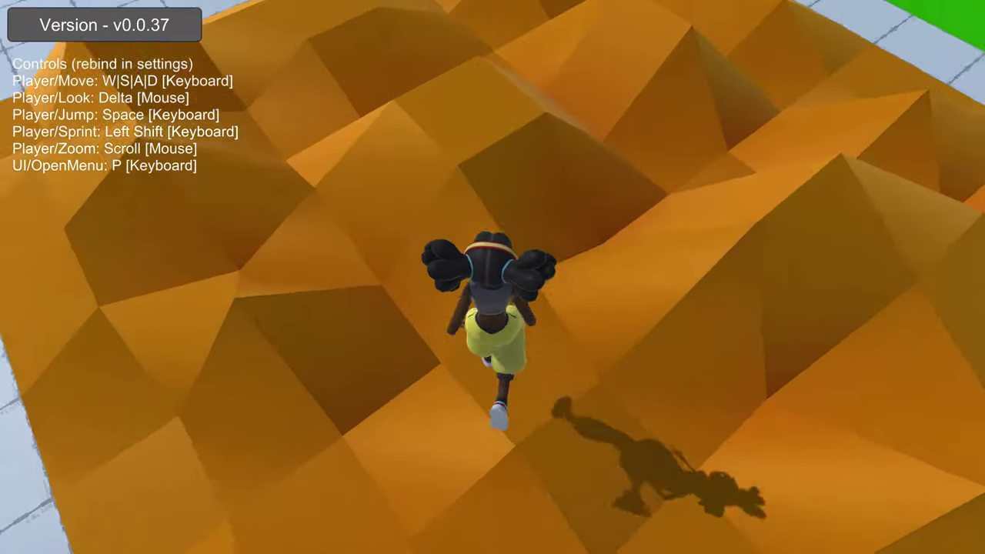
{"action": "key", "text": "space"}
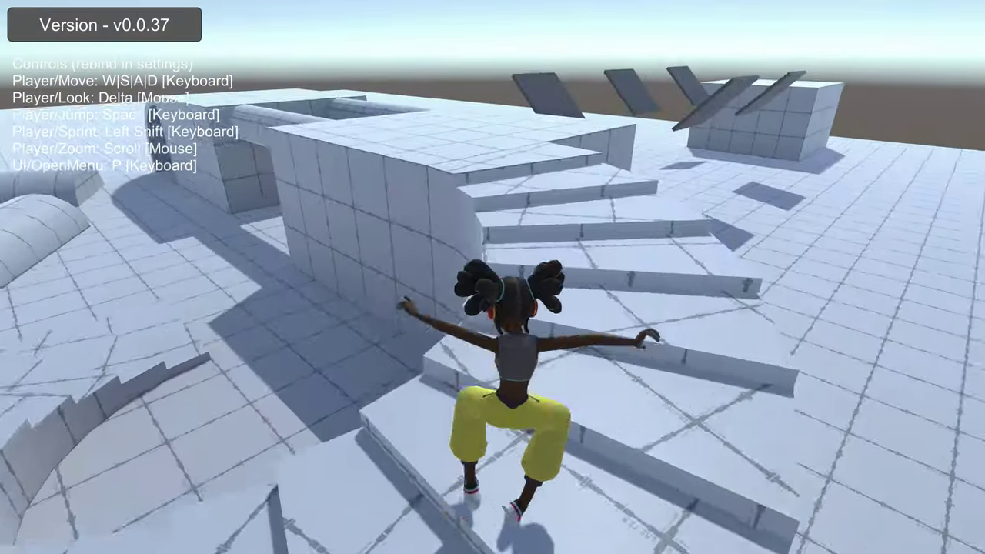
{"action": "key", "text": "space"}
{"action": "key", "text": "space"}
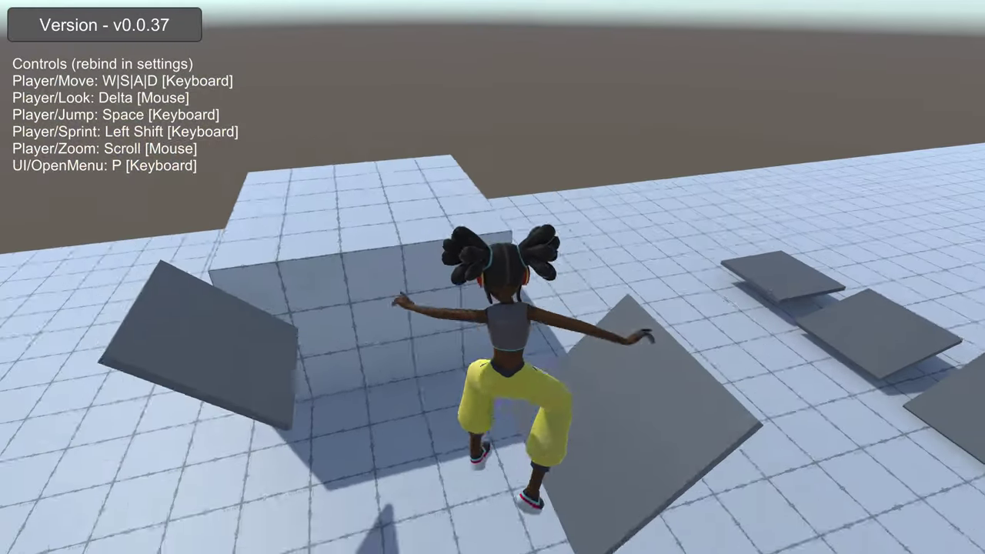
{"action": "key", "text": "space"}
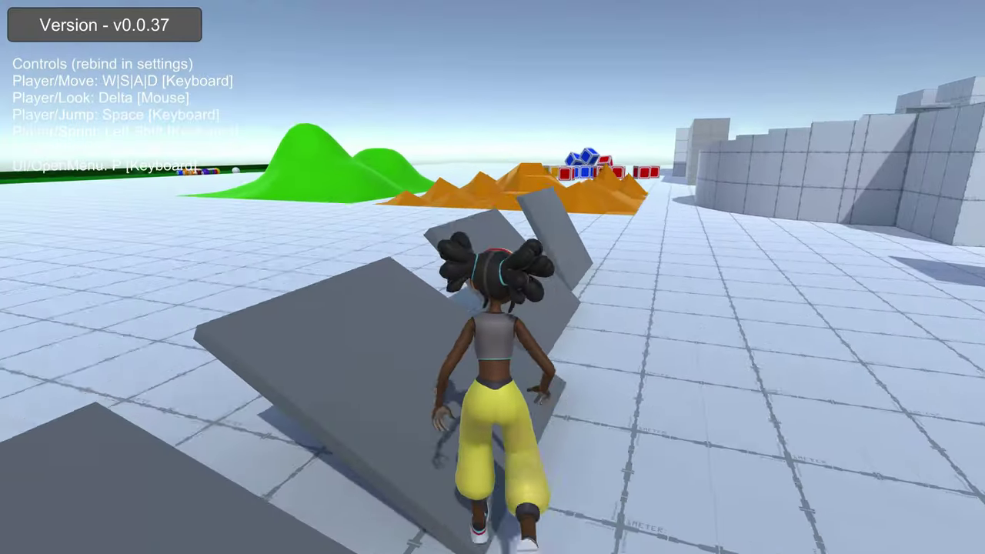
{"action": "key", "text": "w"}
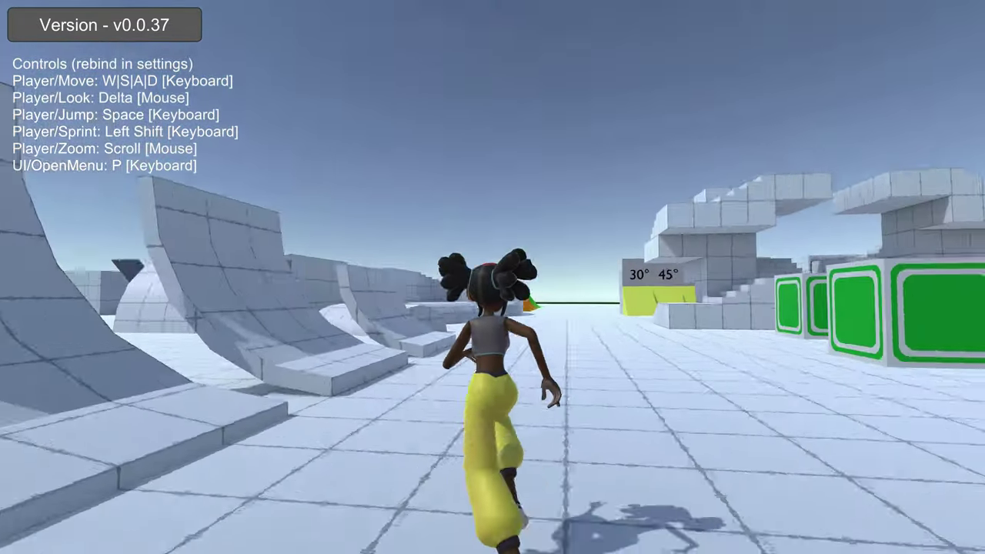
{"action": "scroll", "coordinate": [493, 277], "scroll_direction": "up", "scroll_amount": 3}
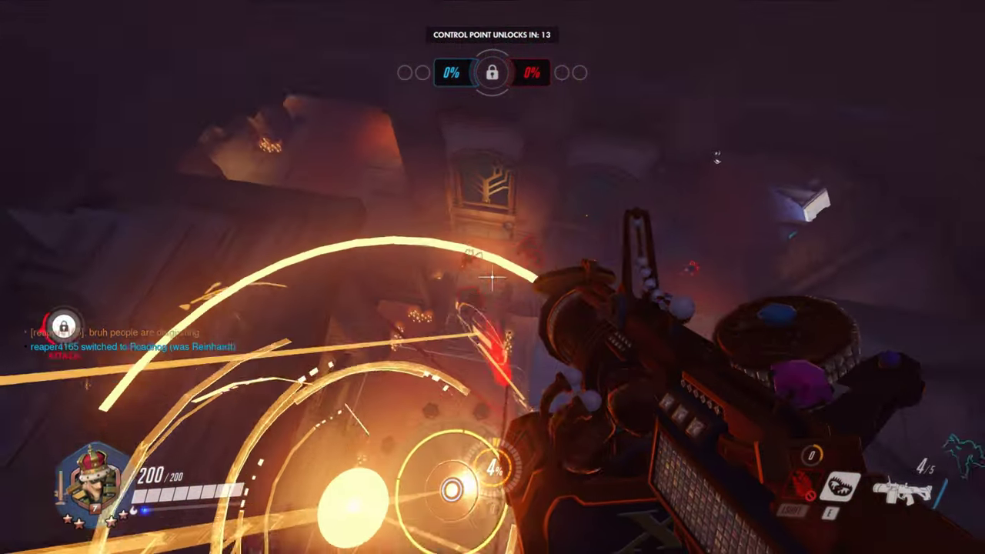
{"action": "left_click", "coordinate": [493, 277]}
{"action": "left_click", "coordinate": [492, 277]}
{"action": "left_click", "coordinate": [493, 277]}
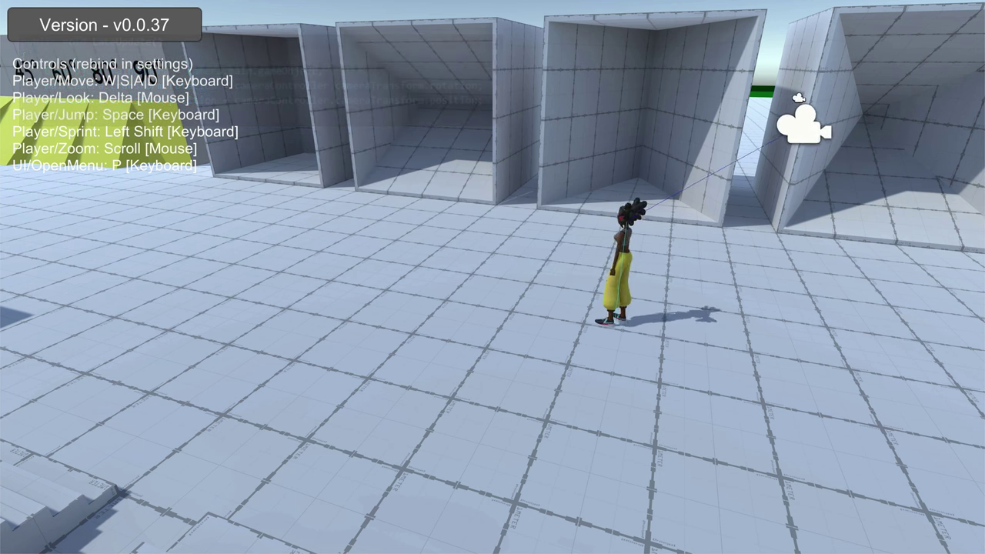
Move the character in all directions and jump on the open floor before the angled alcoves to examine how the camera follows.
{"action": "key", "text": "space"}
{"action": "key", "text": "a"}
{"action": "key", "text": "s"}
{"action": "key", "text": "d"}
{"action": "key", "text": "w"}
{"action": "key", "text": "space"}
{"action": "key", "text": "a"}
{"action": "key", "text": "d"}
{"action": "key", "text": "a"}
{"action": "key", "text": "d"}
{"action": "key", "text": "space"}
{"action": "key", "text": "a"}
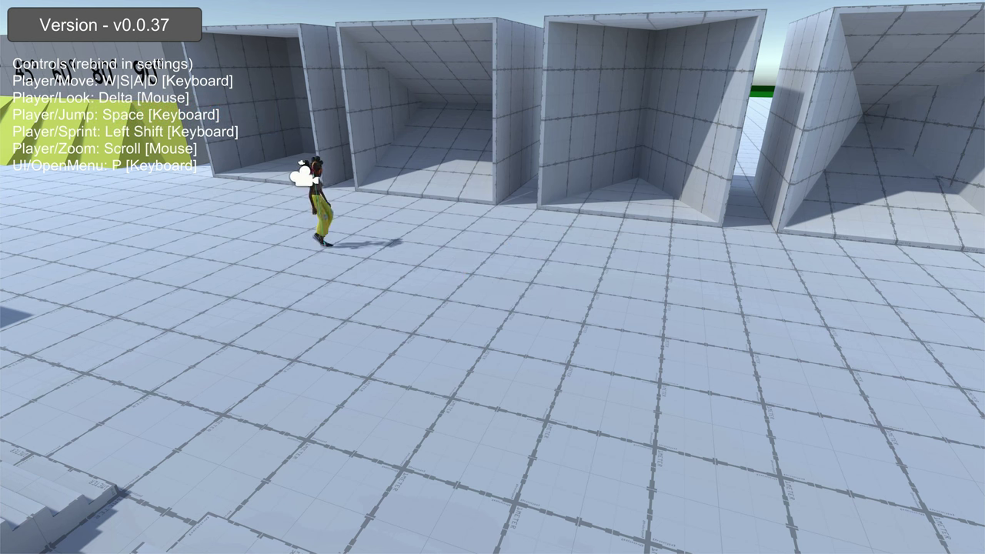
{"action": "key", "text": "d"}
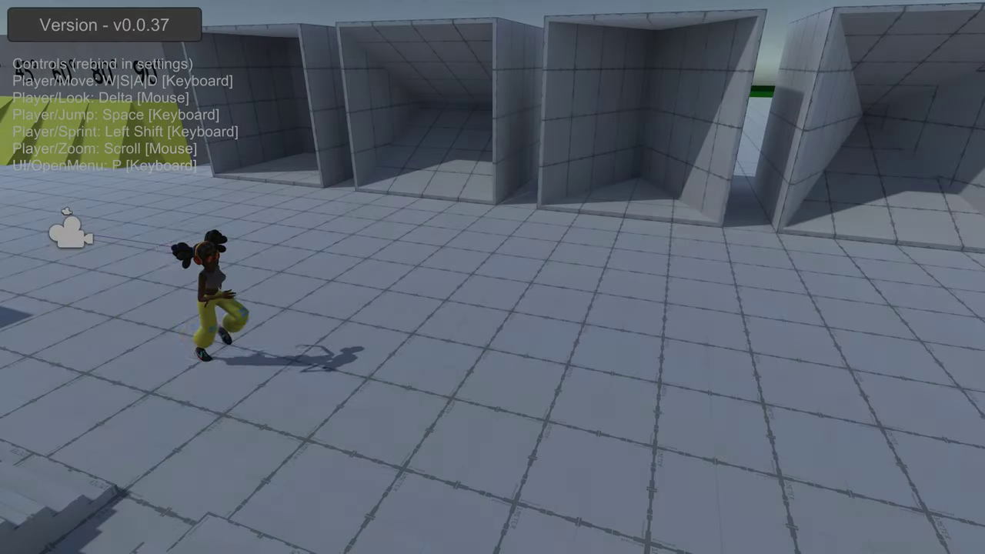
{"action": "key", "text": "d"}
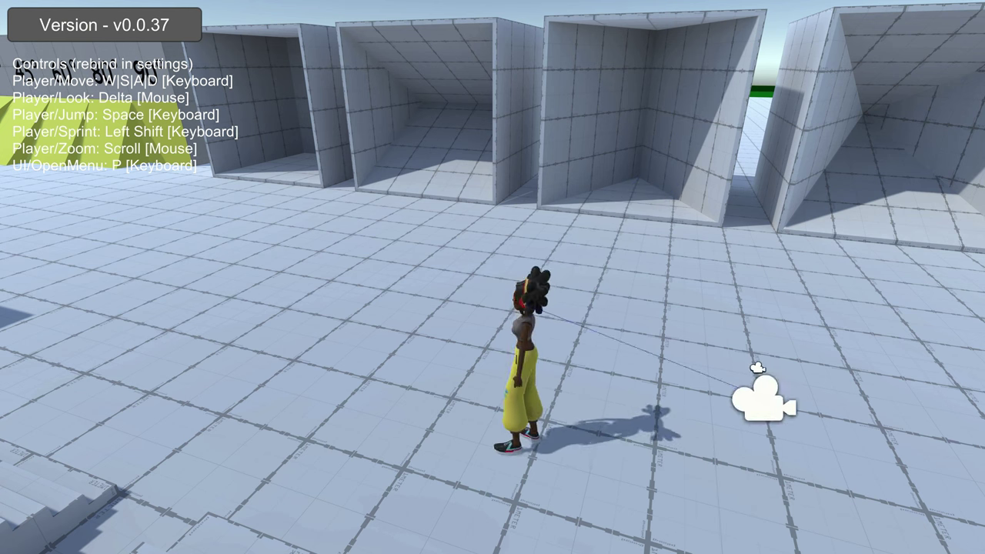
{"action": "key", "text": "space"}
{"action": "key", "text": "space"}
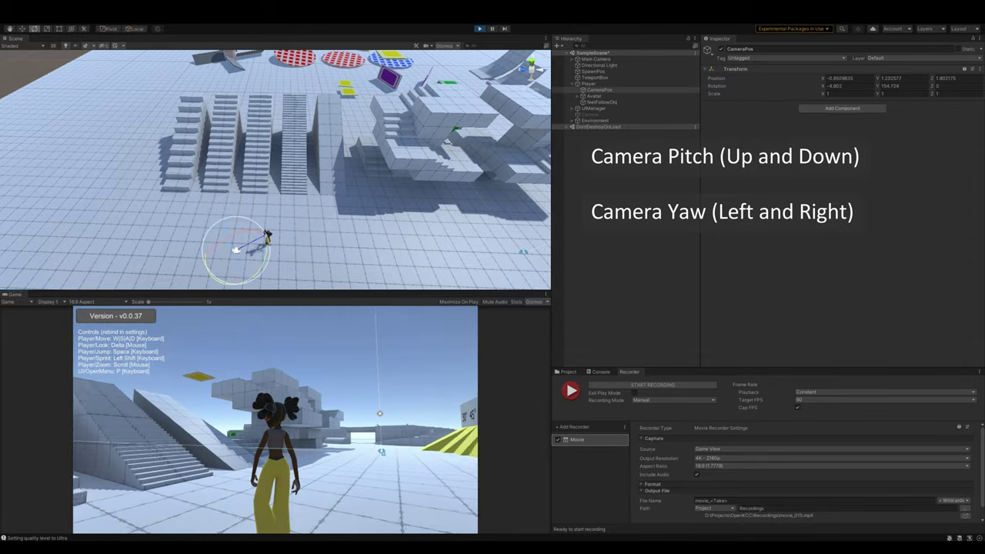
Pause play mode and inspect the Look action in the Player action map.
{"action": "left_click", "coordinate": [491, 29]}
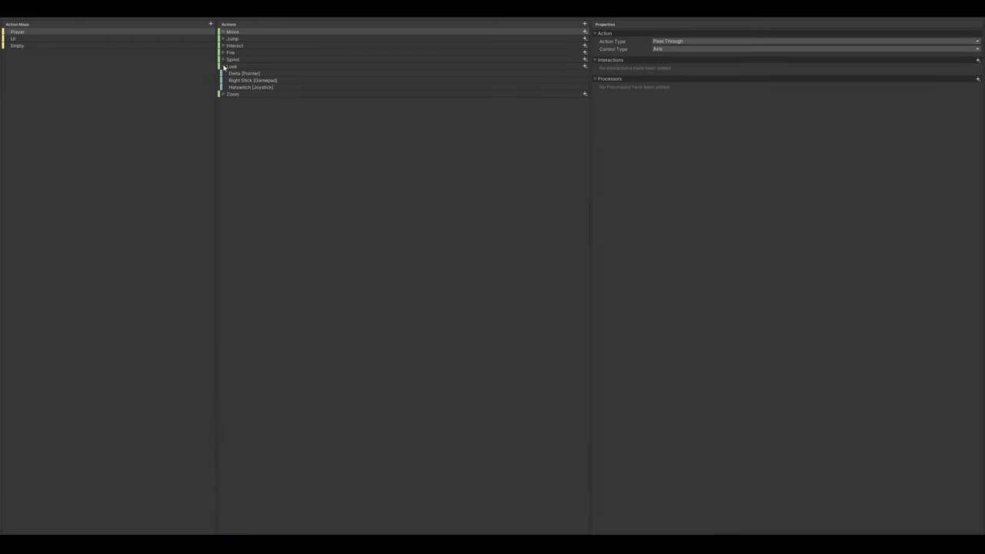
{"action": "left_click", "coordinate": [249, 67]}
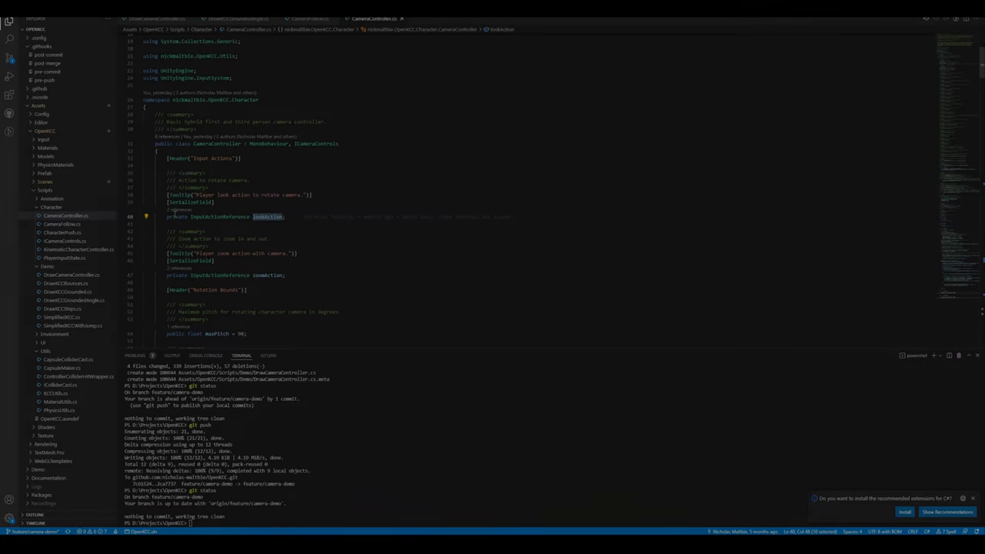
Find the references to lookAction in CameraController.cs and follow them to the OnLook method, highlighting its code.
{"action": "key", "text": "shift+F12"}
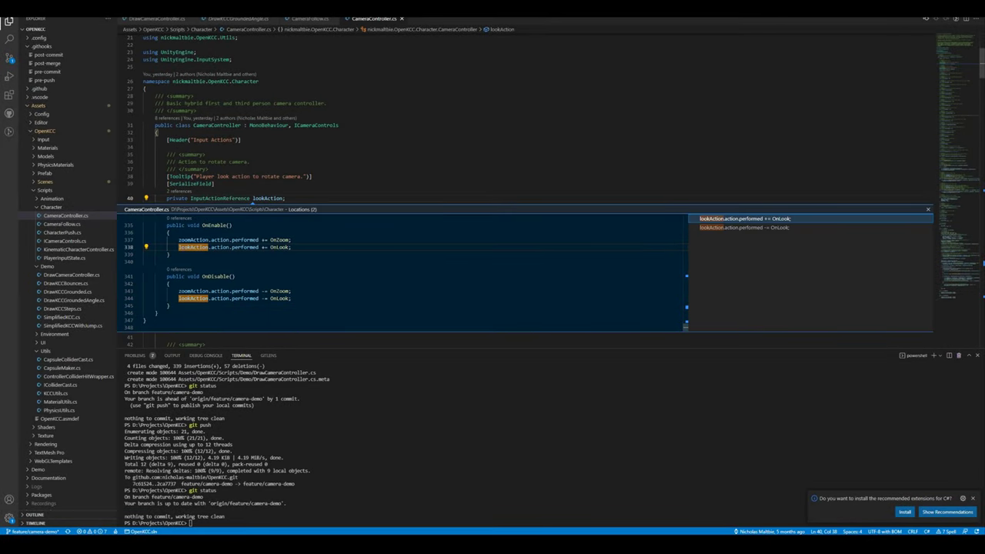
{"action": "left_click", "coordinate": [278, 247], "text": "ctrl"}
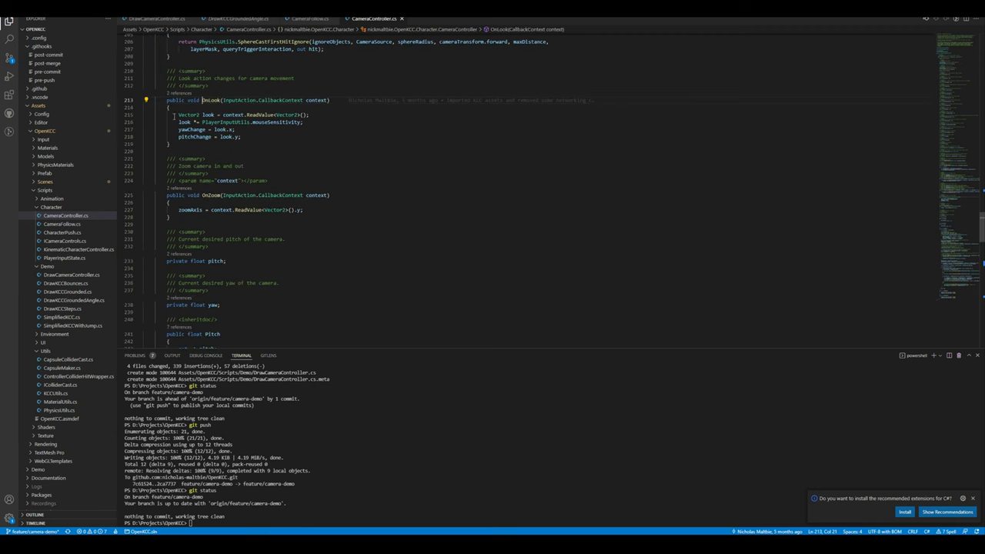
{"action": "left_click_drag", "start_coordinate": [187, 145], "coordinate": [127, 72]}
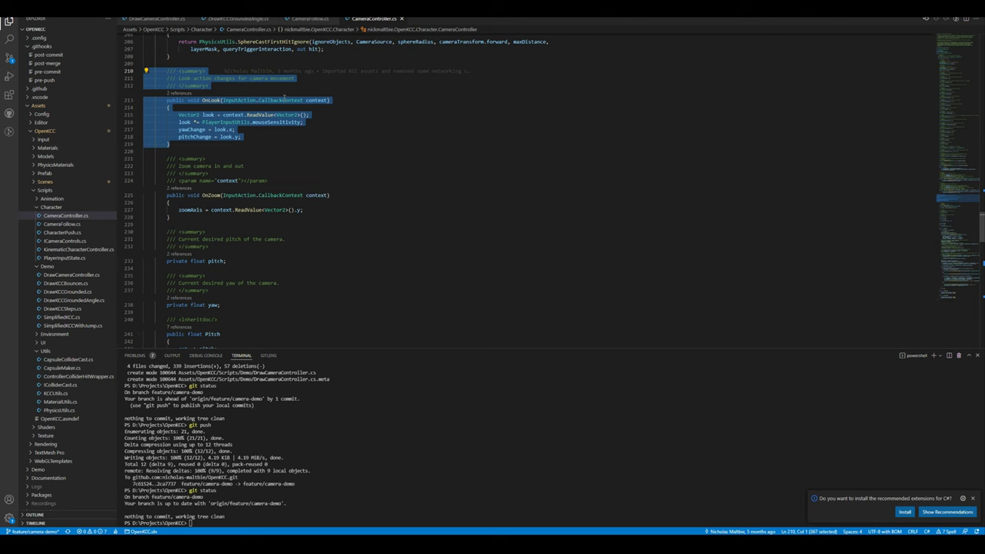
{"action": "left_click", "coordinate": [237, 85]}
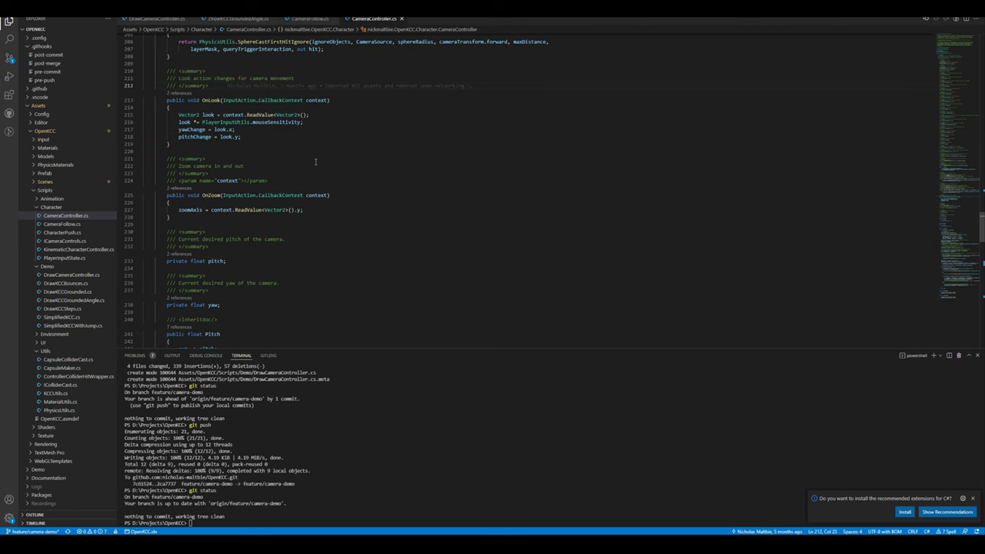
Examine how the Update method in CameraController.cs applies the yaw and pitch changes to the camera rotation.
{"action": "scroll", "coordinate": [315, 161], "scroll_direction": "down", "scroll_amount": 10}
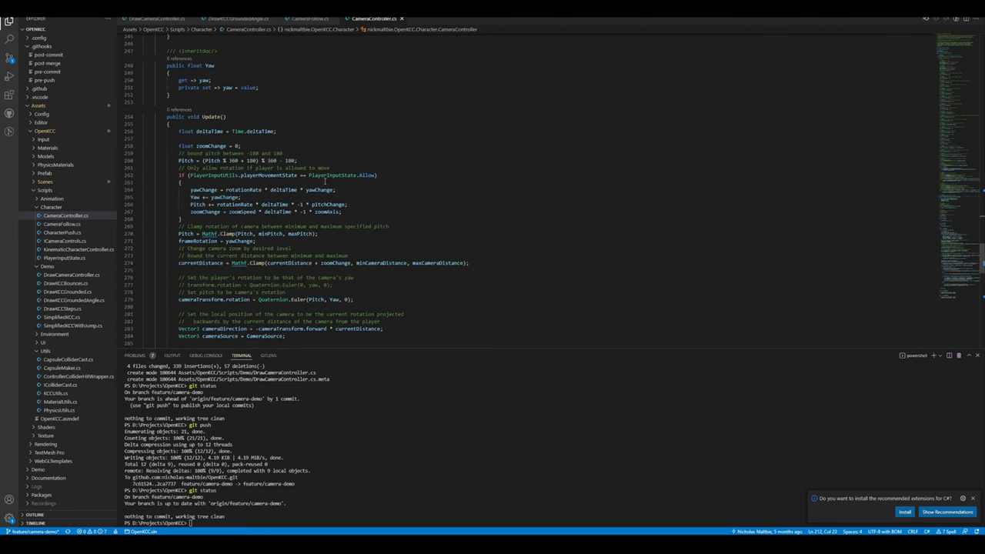
{"action": "scroll", "coordinate": [324, 182], "scroll_direction": "down", "scroll_amount": 2}
{"action": "double_click", "coordinate": [206, 151]}
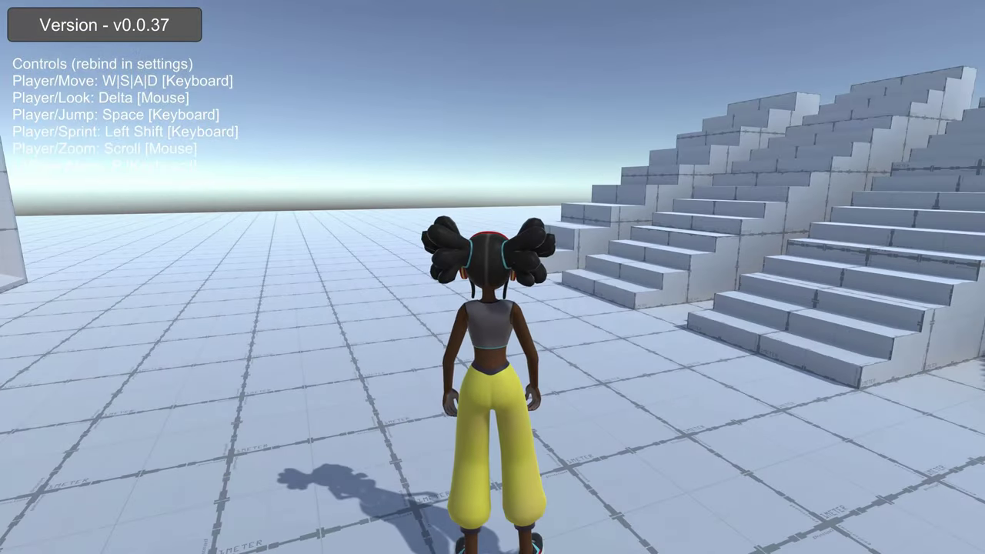
Lower the look Sensitivity in the game's control settings to near the slider's minimum and resume running the character.
{"action": "key", "text": "p"}
{"action": "left_click", "coordinate": [246, 44]}
{"action": "left_click_drag", "start_coordinate": [587, 87], "coordinate": [544, 87]}
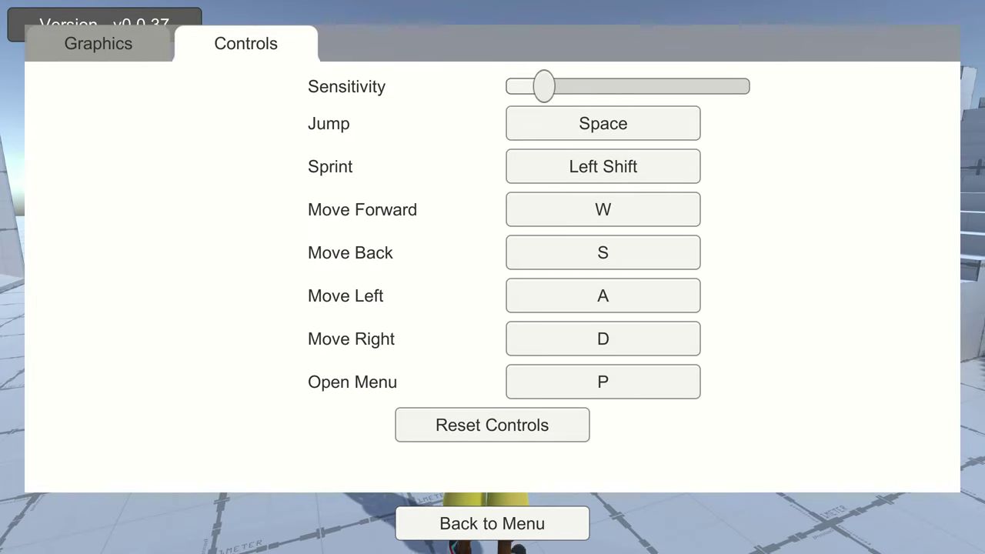
{"action": "left_click", "coordinate": [492, 523]}
{"action": "left_click", "coordinate": [492, 233]}
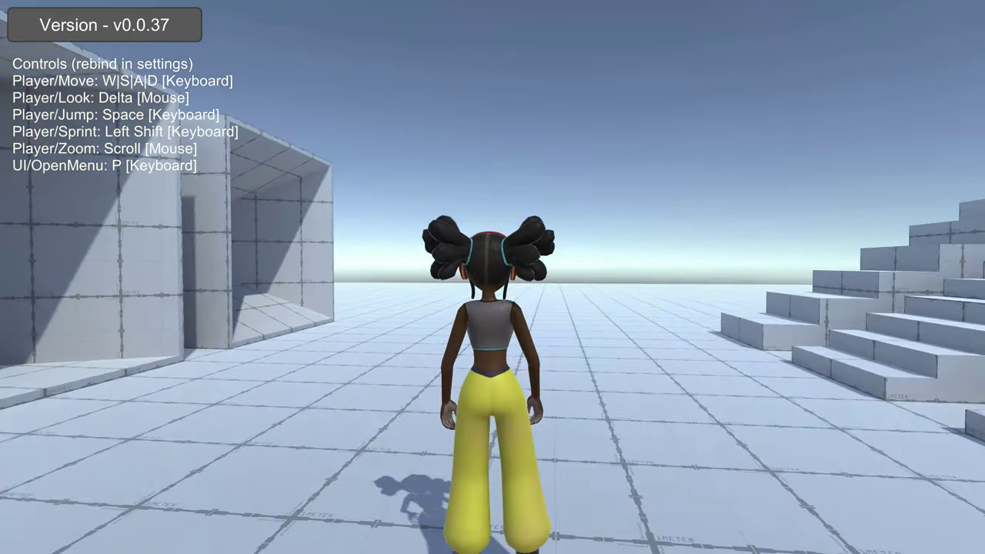
{"action": "key", "text": "w"}
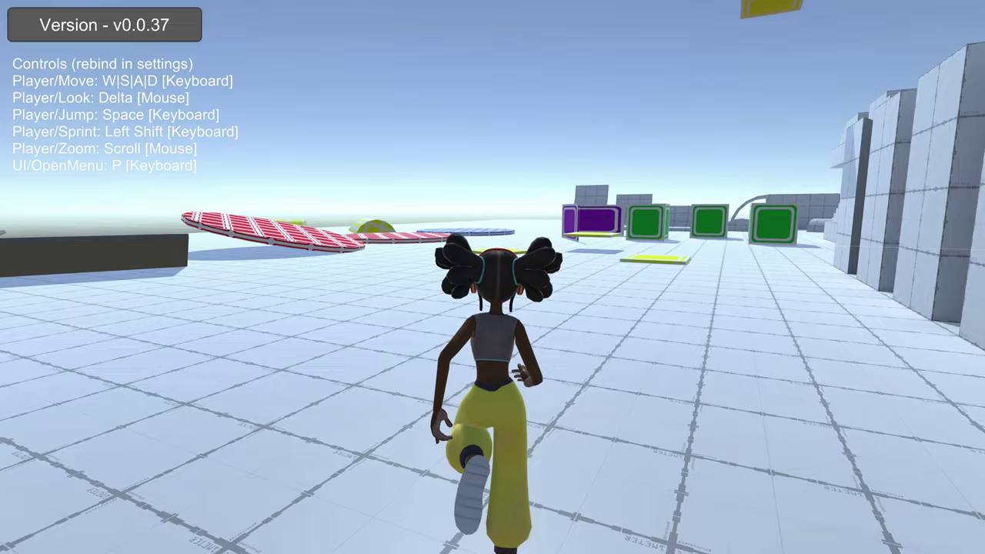
Open the settings from the in-game menu once more and return to the game.
{"action": "key", "text": "p"}
{"action": "left_click", "coordinate": [492, 277]}
{"action": "left_click", "coordinate": [492, 523]}
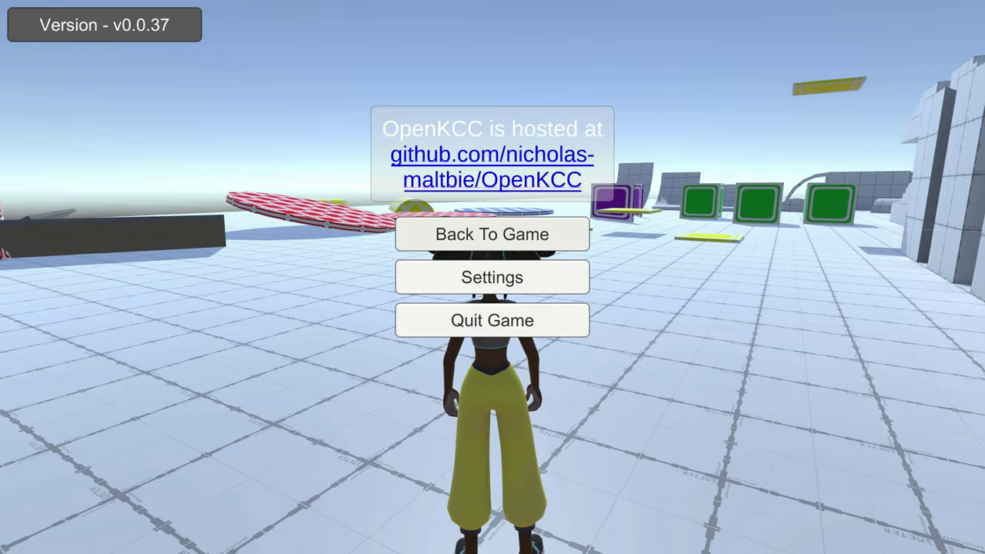
{"action": "left_click", "coordinate": [492, 234]}
Move the character near the yellow angled slopes and zoom the camera in and back out.
{"action": "key", "text": "w"}
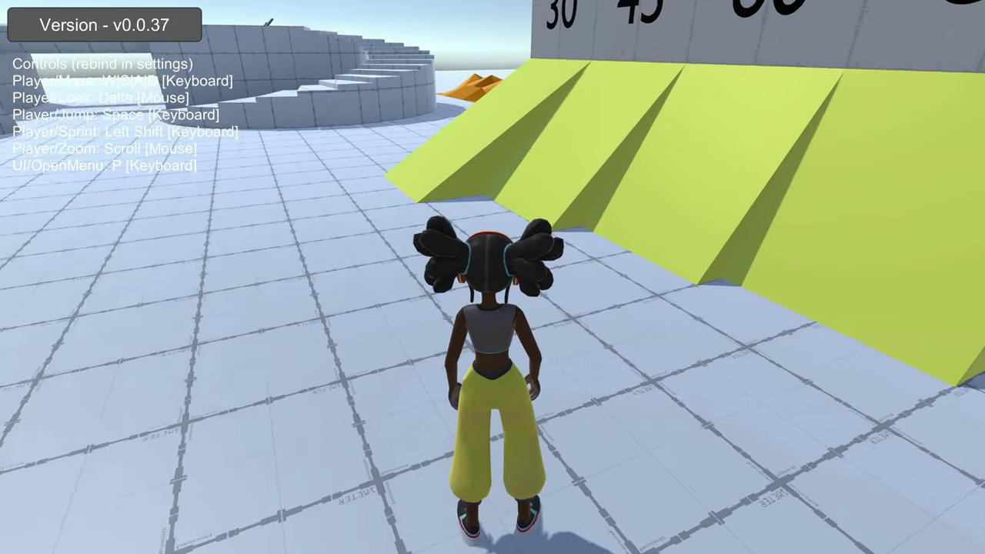
{"action": "scroll", "coordinate": [492, 277], "scroll_direction": "up", "scroll_amount": 4}
{"action": "scroll", "coordinate": [492, 277], "scroll_direction": "down", "scroll_amount": 8}
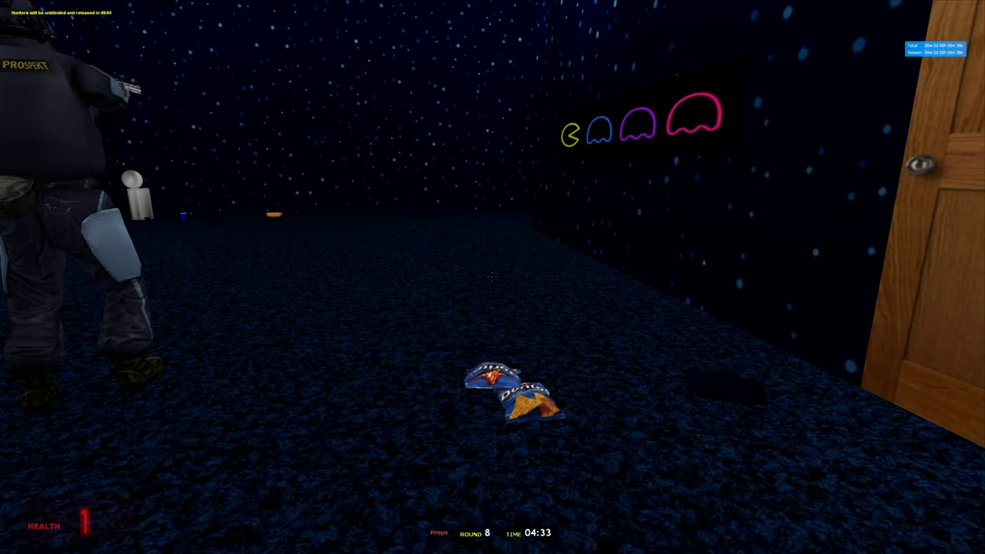
{"action": "key", "text": "e"}
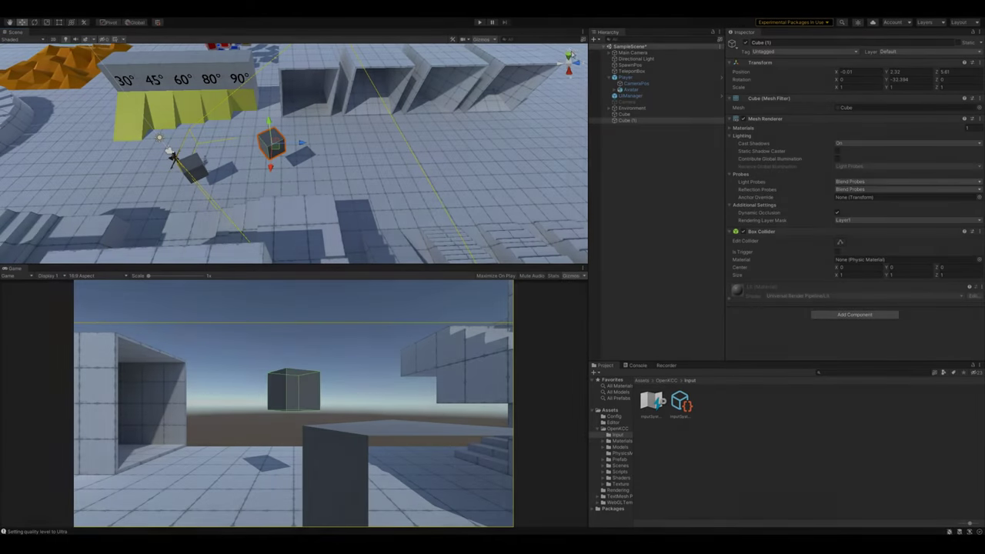
Examine the camera frustum and the two cubes in the Scene view from directly above and from other angles.
{"action": "left_click", "coordinate": [570, 54]}
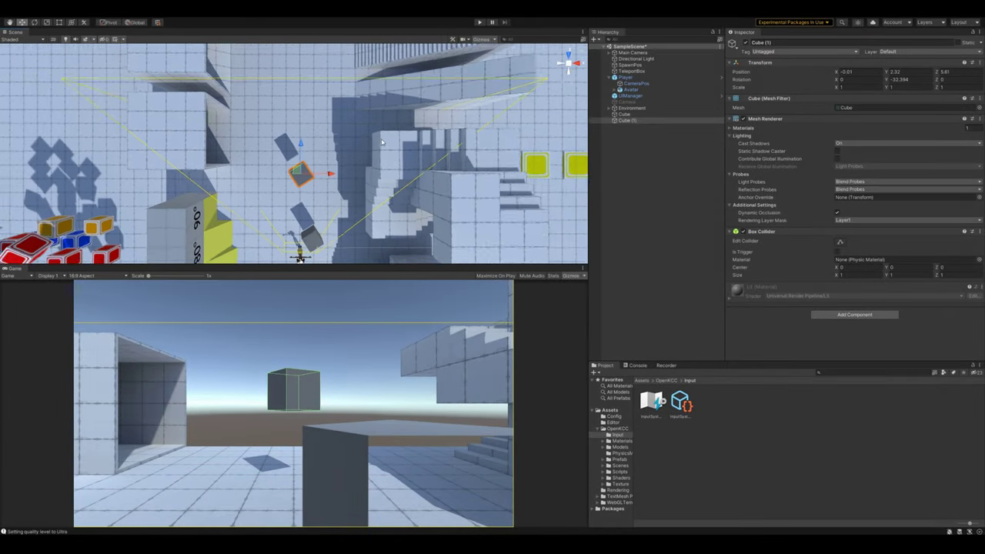
{"action": "scroll", "coordinate": [307, 174], "scroll_direction": "down", "scroll_amount": 5}
{"action": "left_click_drag", "start_coordinate": [307, 174], "coordinate": [367, 218], "text": "alt"}
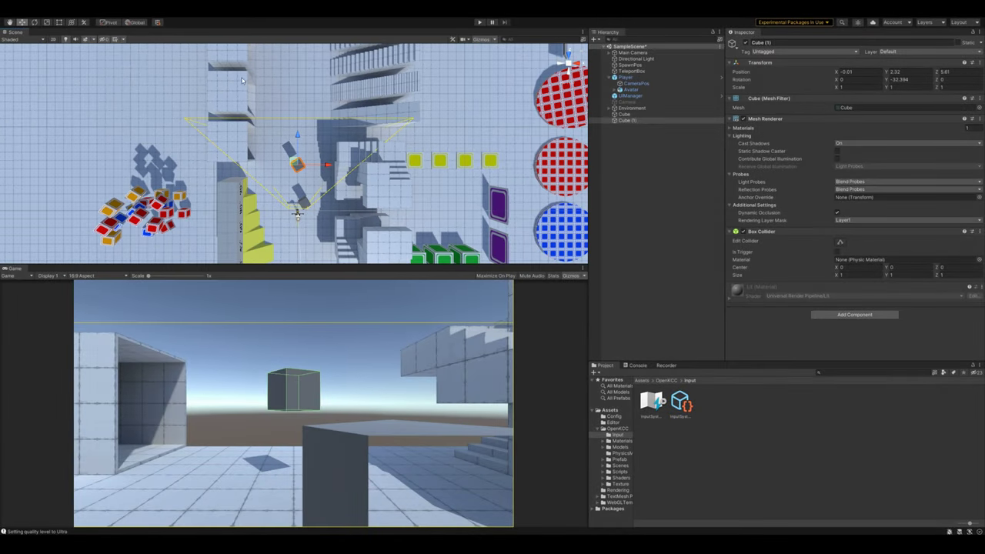
{"action": "left_click_drag", "start_coordinate": [454, 155], "coordinate": [395, 157], "text": "alt"}
{"action": "left_click", "coordinate": [534, 58]}
{"action": "scroll", "coordinate": [321, 229], "scroll_direction": "up", "scroll_amount": 4}
{"action": "middle_click_drag", "start_coordinate": [321, 229], "coordinate": [348, 166]}
{"action": "left_click_drag", "start_coordinate": [348, 167], "coordinate": [322, 138], "text": "alt"}
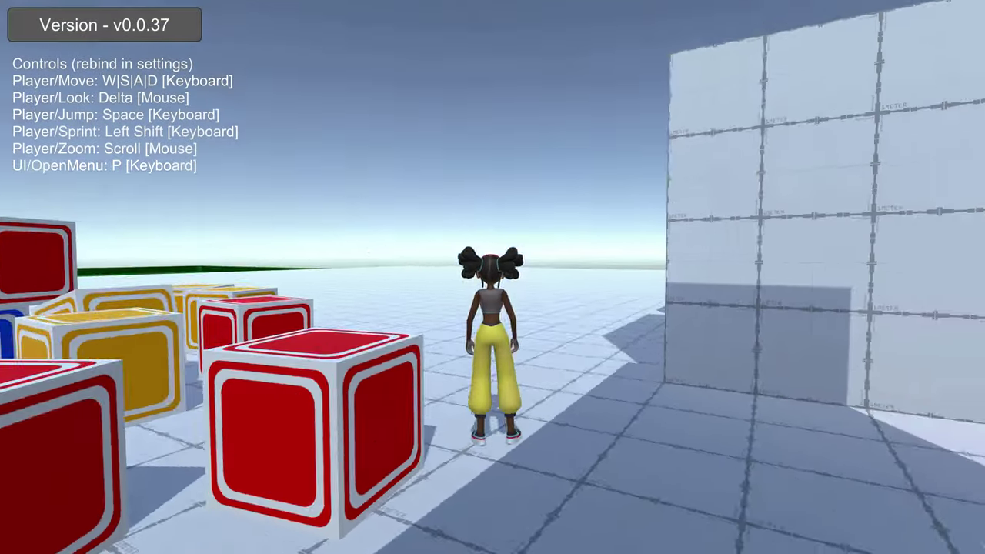
Walk the character into an alcove with a sloped ceiling and repeatedly zoom the camera in and out near the walls.
{"action": "key", "text": "w"}
{"action": "key", "text": "w"}
{"action": "scroll", "coordinate": [492, 277], "scroll_direction": "up", "scroll_amount": 5}
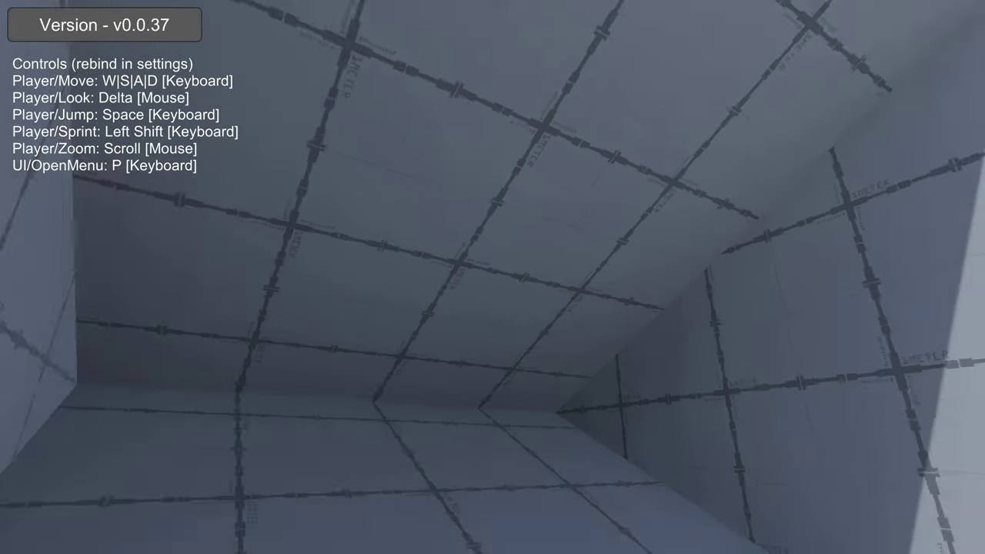
{"action": "scroll", "coordinate": [493, 277], "scroll_direction": "down", "scroll_amount": 5}
{"action": "scroll", "coordinate": [493, 278], "scroll_direction": "up", "scroll_amount": 5}
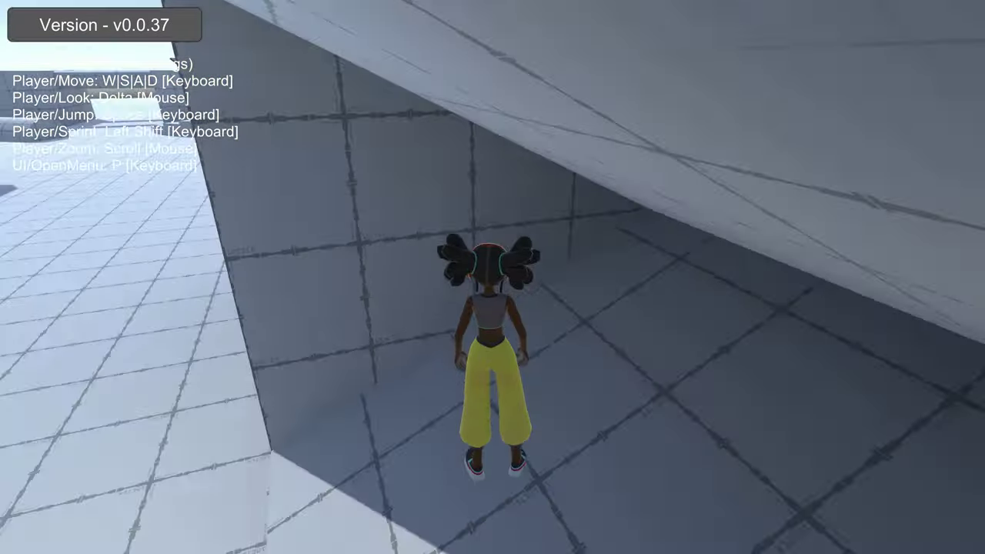
{"action": "scroll", "coordinate": [492, 277], "scroll_direction": "down", "scroll_amount": 5}
{"action": "key", "text": "w"}
{"action": "key", "text": "w"}
{"action": "key", "text": "w"}
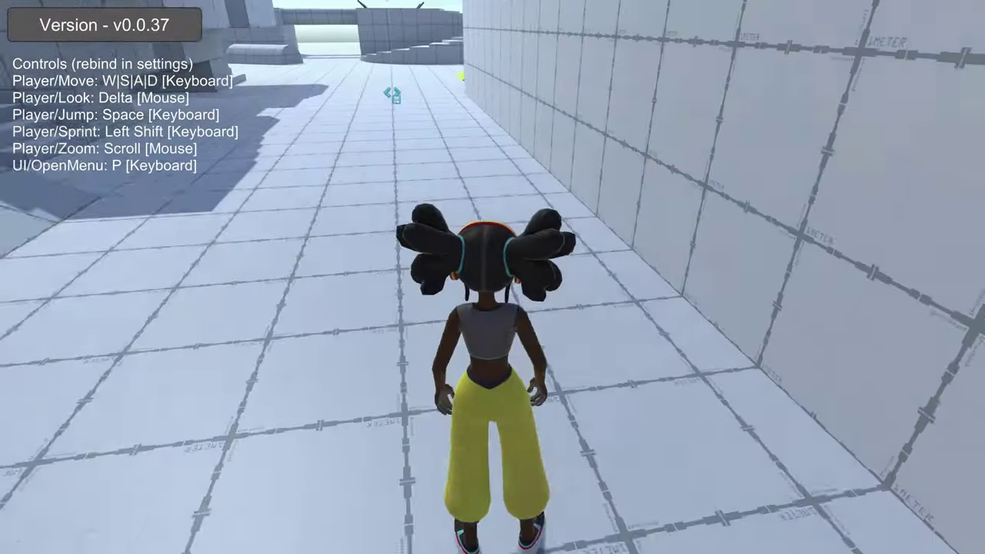
Walk and jump the character while zooming the camera in to the head and back out to third person.
{"action": "key", "text": "w"}
{"action": "scroll", "coordinate": [492, 277], "scroll_direction": "up", "scroll_amount": 5}
{"action": "scroll", "coordinate": [492, 277], "scroll_direction": "down", "scroll_amount": 5}
{"action": "key", "text": "space"}
{"action": "key", "text": "w"}
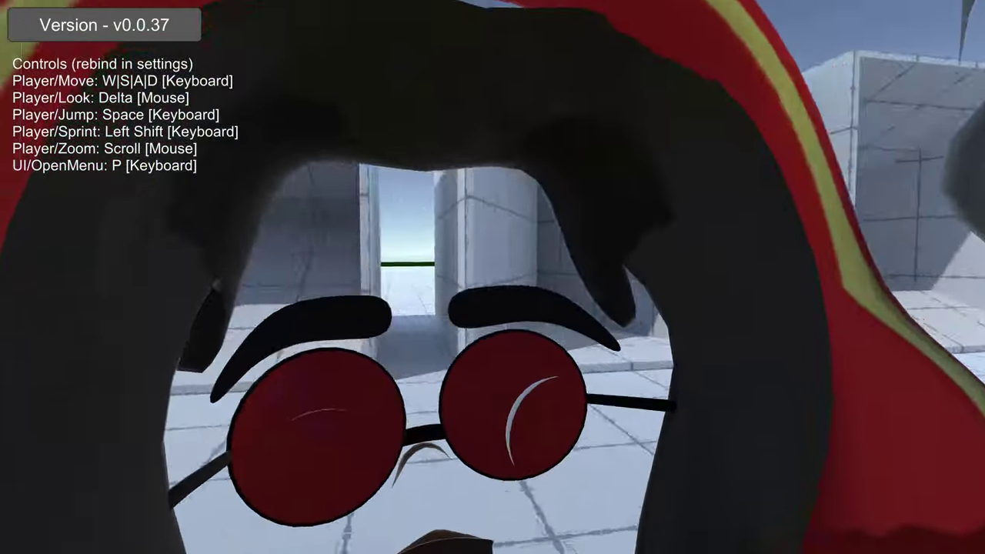
{"action": "scroll", "coordinate": [493, 277], "scroll_direction": "down", "scroll_amount": 5}
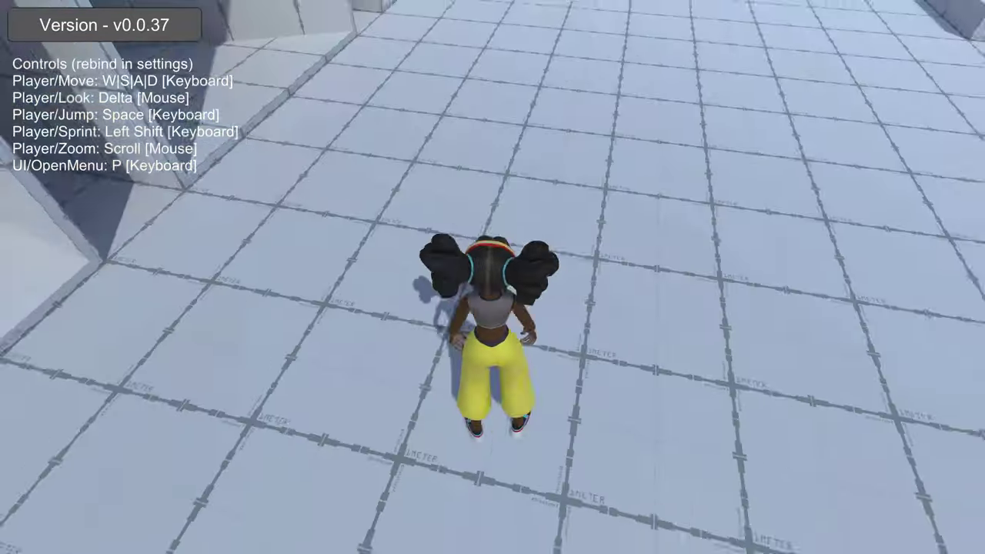
Zoom the camera in to the character's head and back out to third person on the open floor.
{"action": "scroll", "coordinate": [492, 277], "scroll_direction": "up", "scroll_amount": 5}
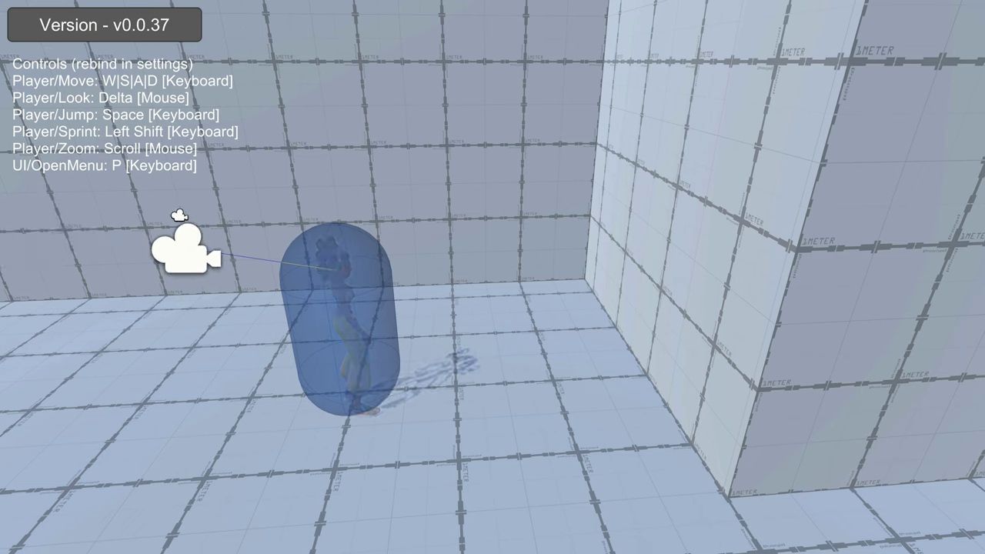
{"action": "scroll", "coordinate": [493, 277], "scroll_direction": "up", "scroll_amount": 3}
{"action": "scroll", "coordinate": [493, 277], "scroll_direction": "down", "scroll_amount": 5}
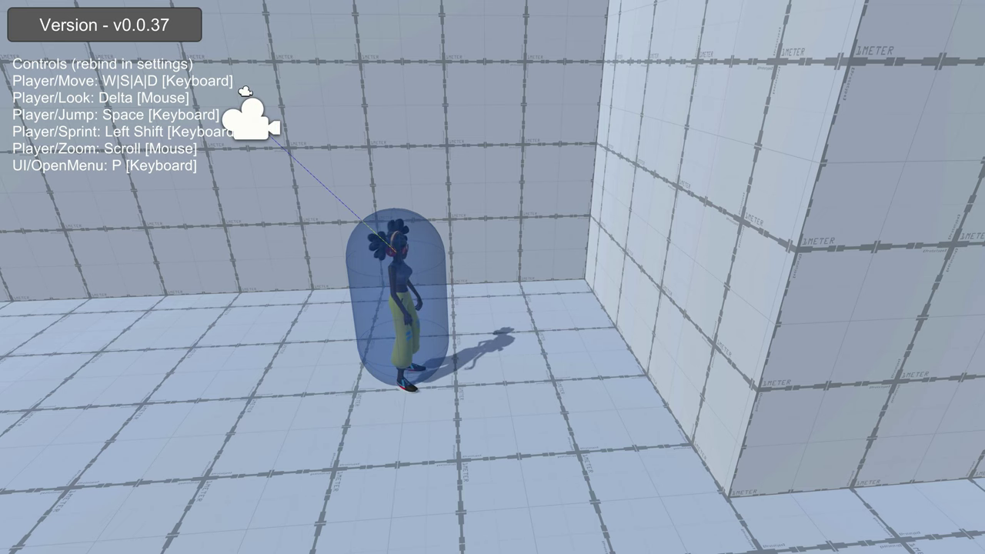
{"action": "scroll", "coordinate": [492, 277], "scroll_direction": "down", "scroll_amount": 5}
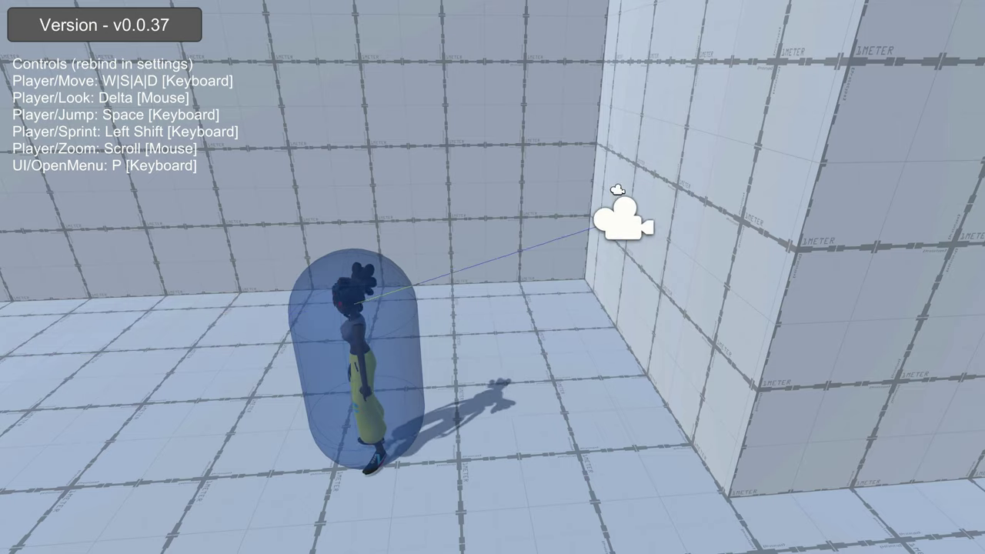
Back the character up against the wall corner, walk forward away from it, zoom in, and back up again.
{"action": "key", "text": "s"}
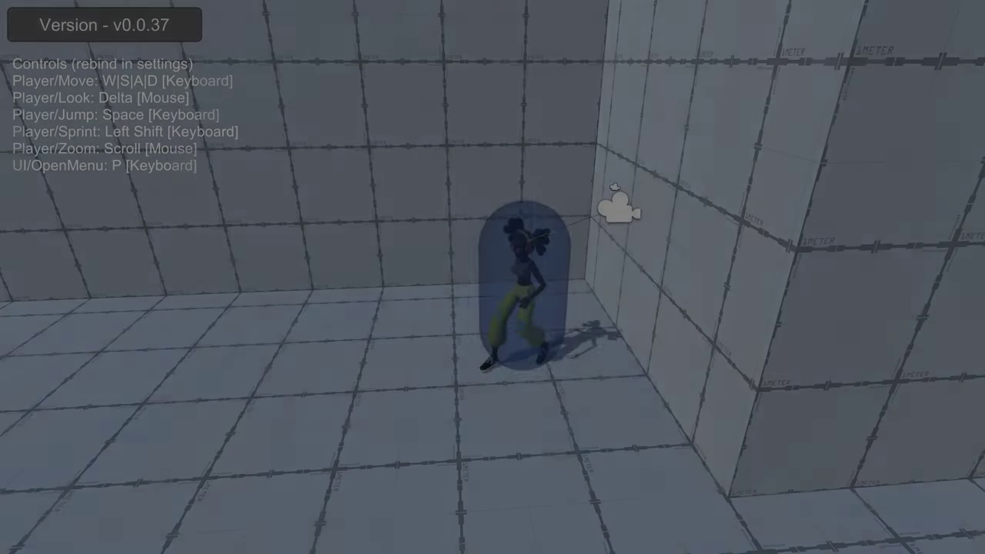
{"action": "key", "text": "s"}
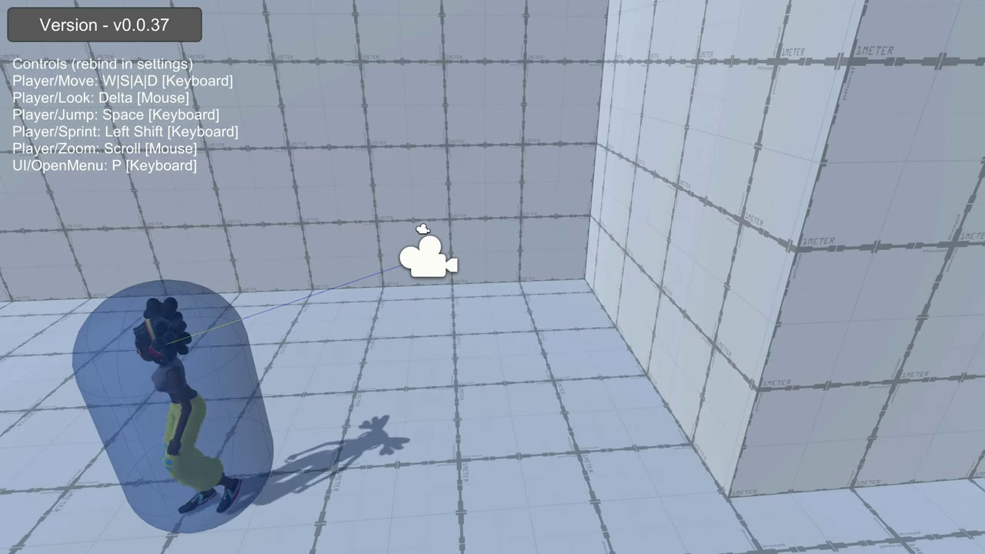
{"action": "key", "text": "s"}
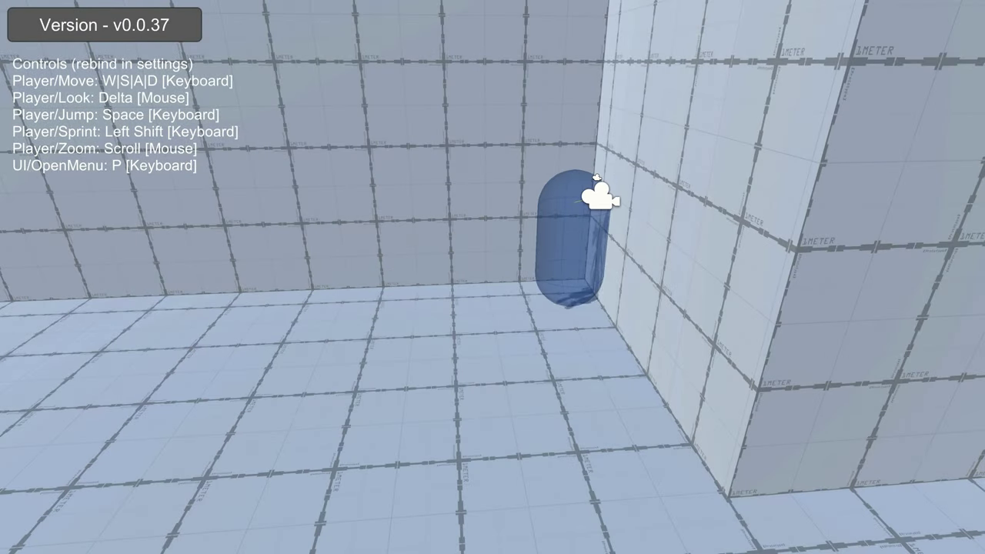
{"action": "key", "text": "w"}
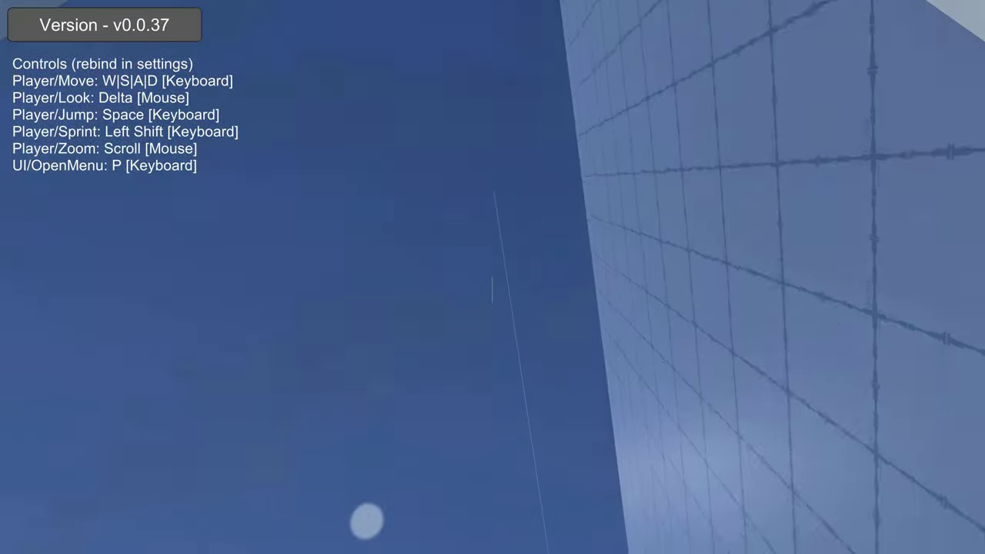
{"action": "scroll", "coordinate": [493, 277], "scroll_direction": "up", "scroll_amount": 3}
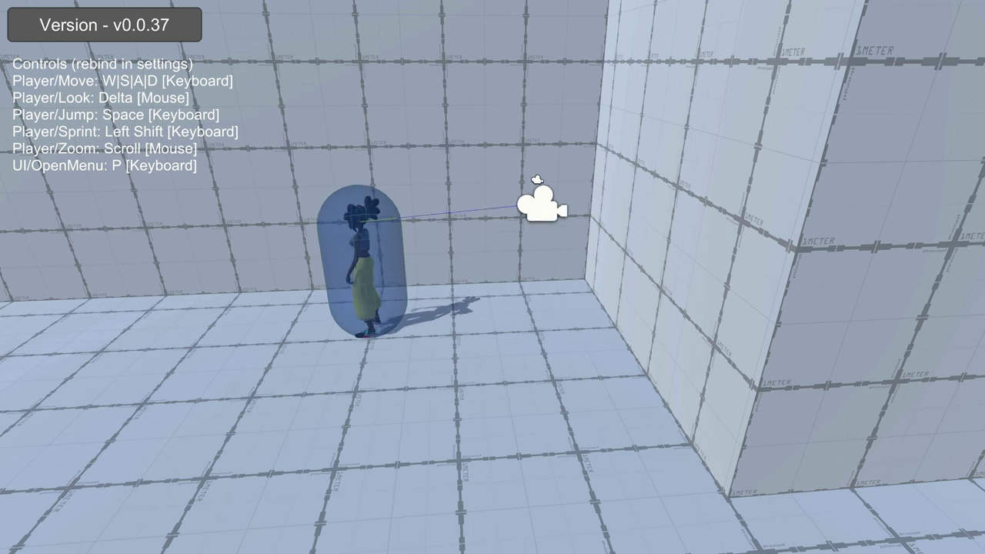
{"action": "key", "text": "s"}
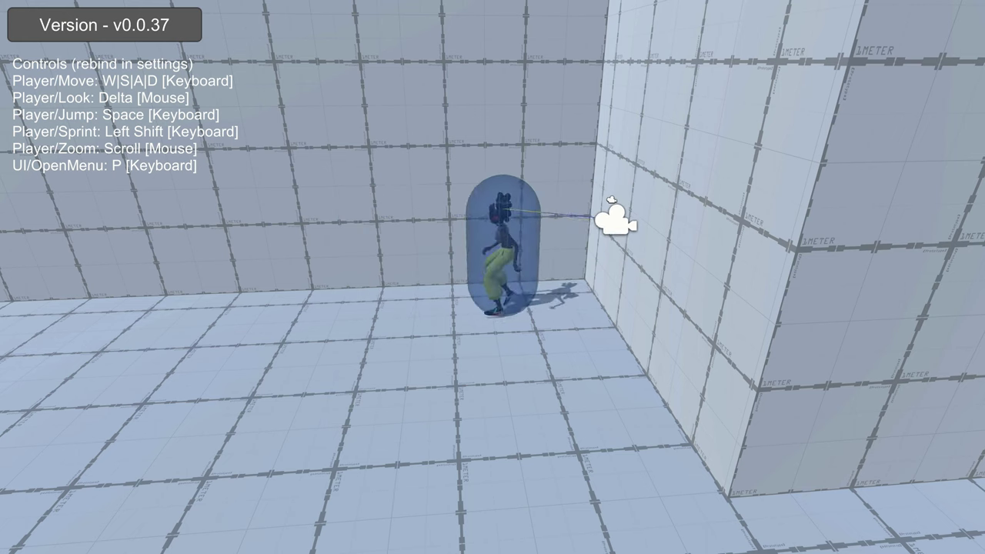
Pause and resume the game, move the character forward and back along the tall wall, zoom out, and toggle the pause menu.
{"action": "key", "text": "p"}
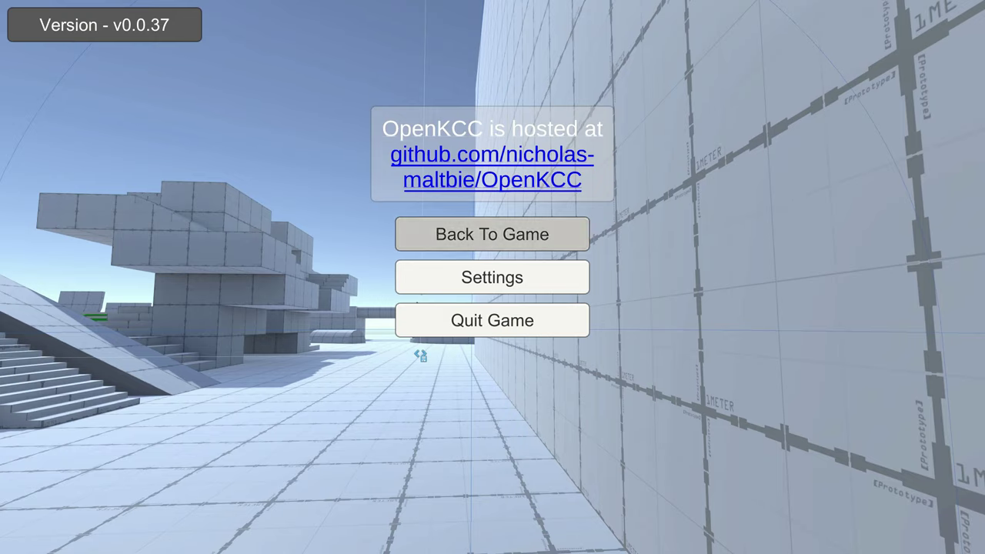
{"action": "left_click", "coordinate": [493, 234]}
{"action": "key", "text": "w"}
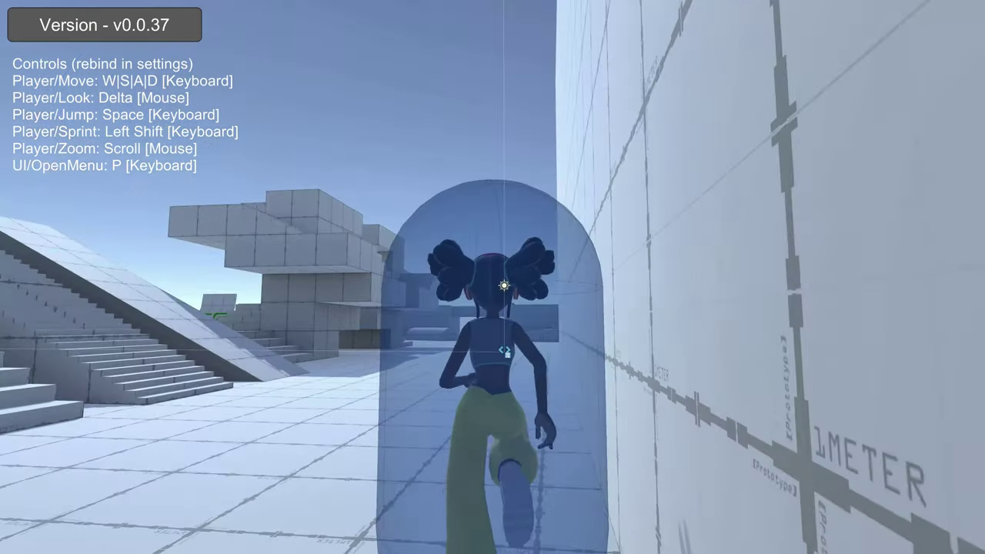
{"action": "key", "text": "s"}
{"action": "scroll", "coordinate": [492, 277], "scroll_direction": "down", "scroll_amount": 3}
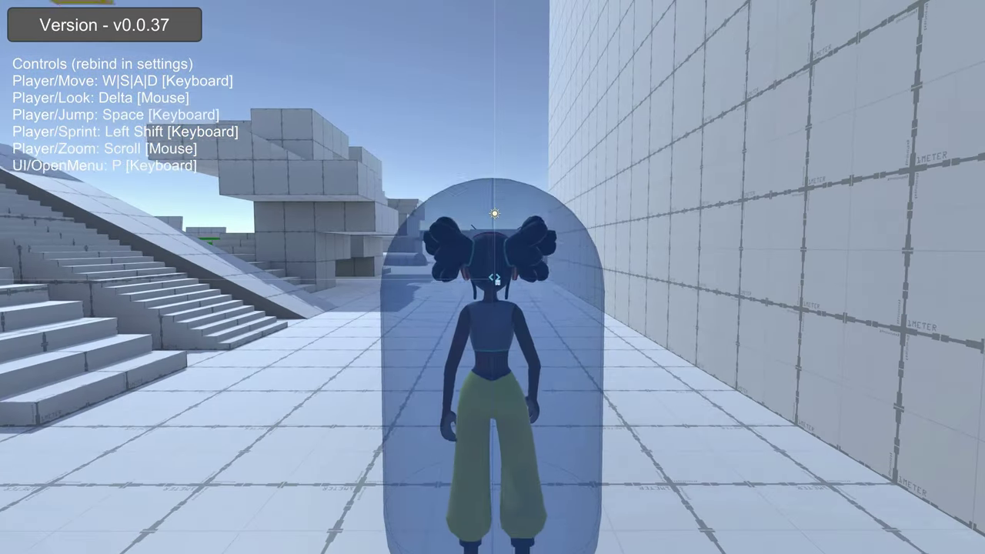
{"action": "key", "text": "p"}
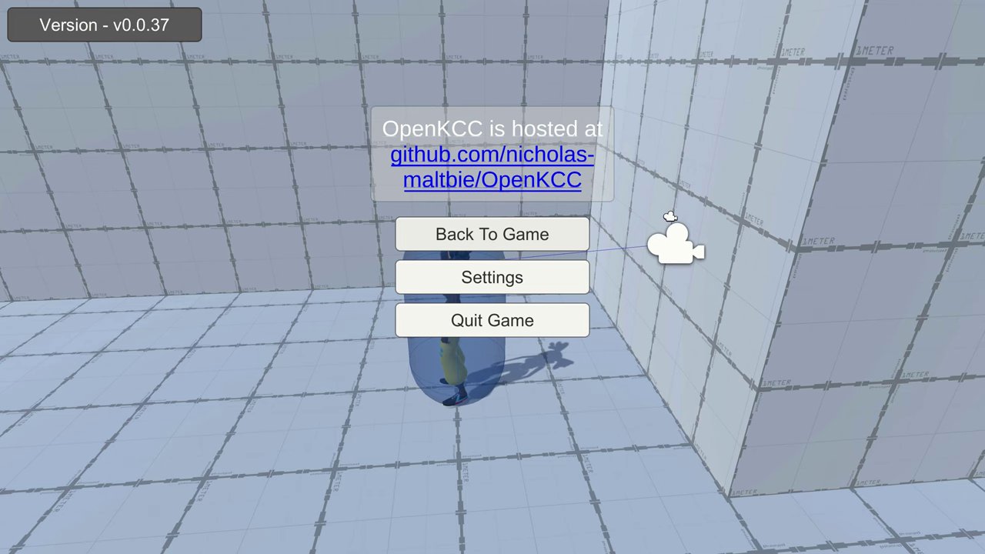
{"action": "key", "text": "p"}
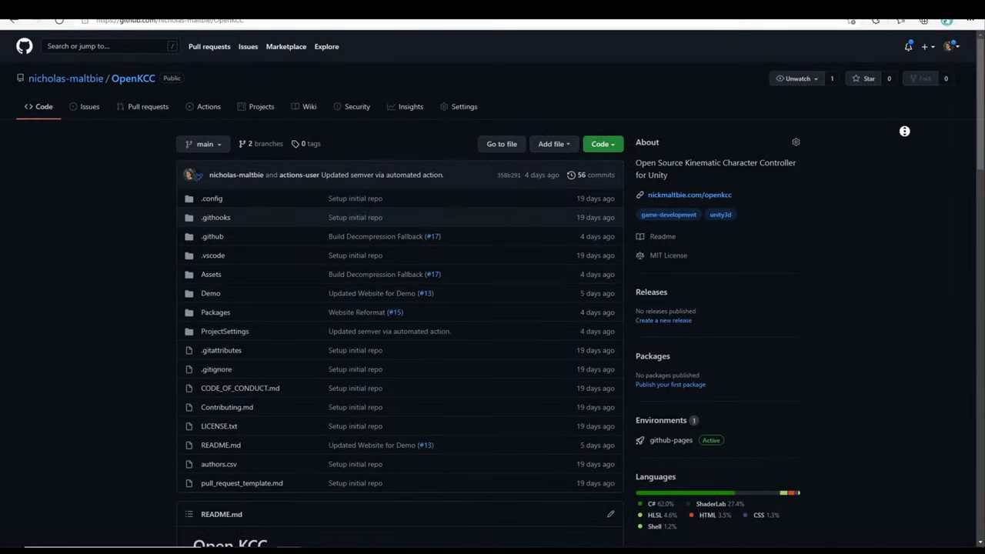
Read the README on the OpenKCC GitHub repository page down to the Learning section.
{"action": "scroll", "coordinate": [905, 138], "scroll_direction": "down", "scroll_amount": 3}
{"action": "scroll", "coordinate": [908, 147], "scroll_direction": "down", "scroll_amount": 3}
{"action": "scroll", "coordinate": [907, 148], "scroll_direction": "down", "scroll_amount": 2}
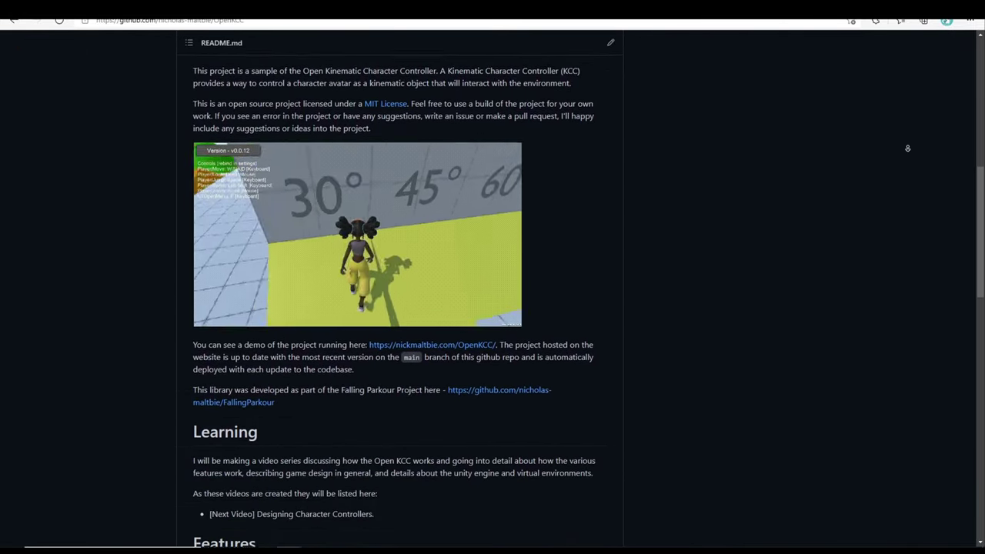